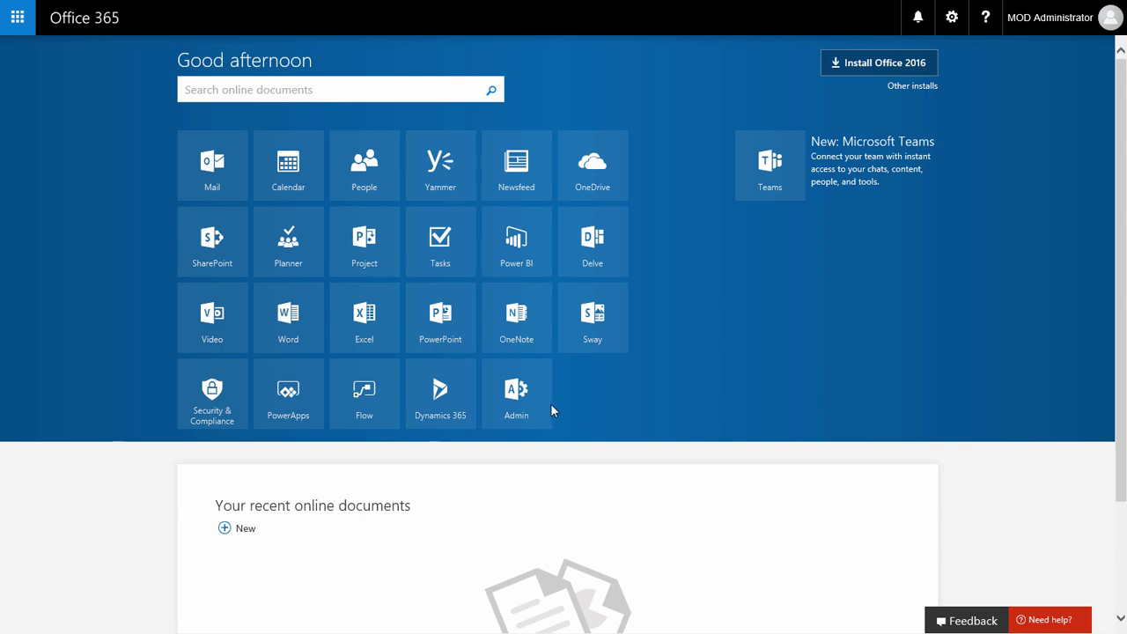
# Step: Go to Security & Compliance Permissions and edit the eDiscovery Manager role group
pyautogui.click(528, 403)
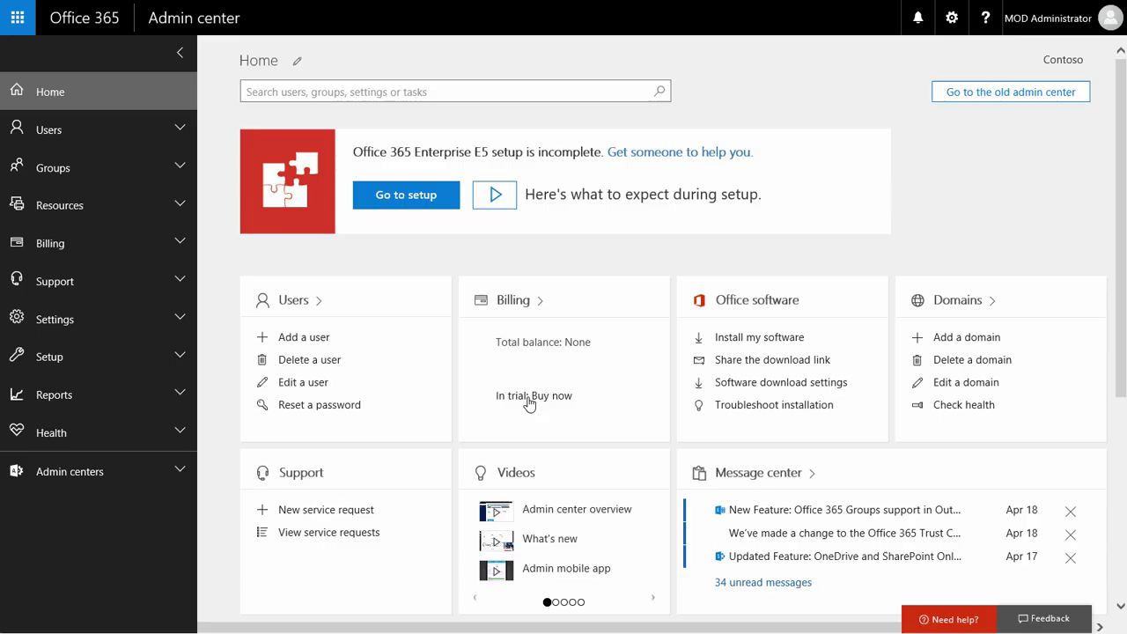
pyautogui.click(171, 475)
pyautogui.scroll(-3, 151, 498)
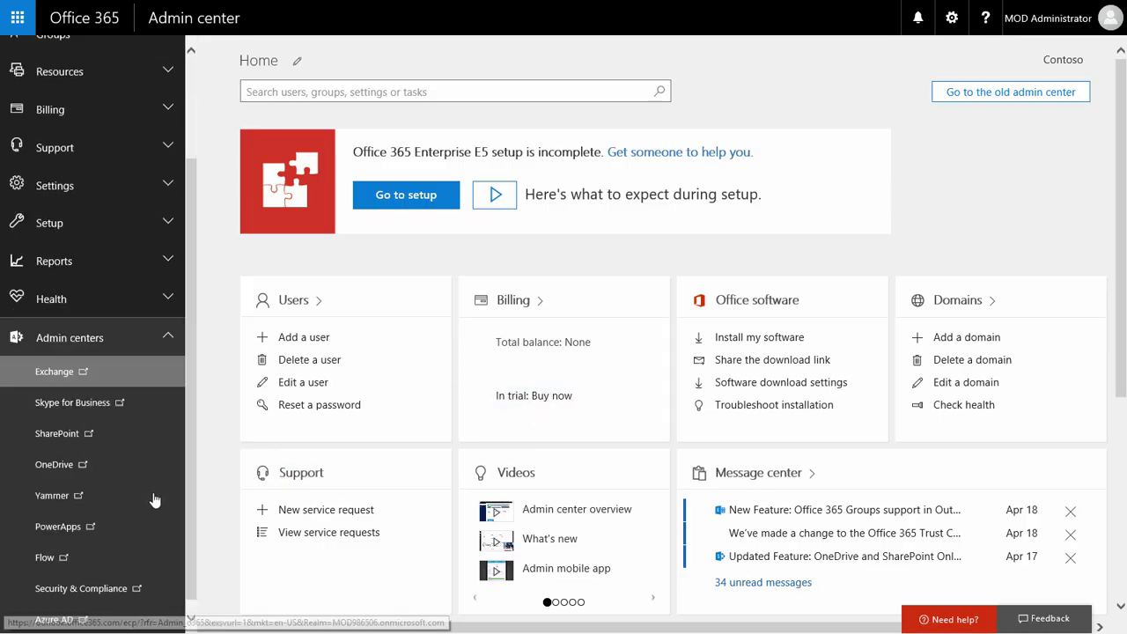
pyautogui.click(110, 576)
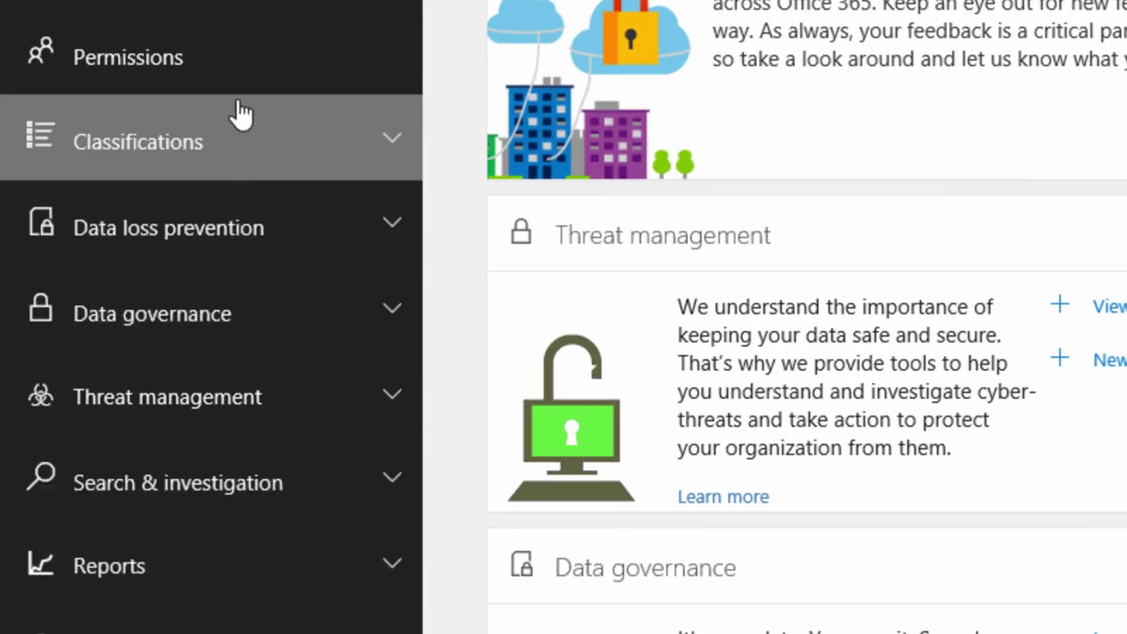
pyautogui.click(227, 82)
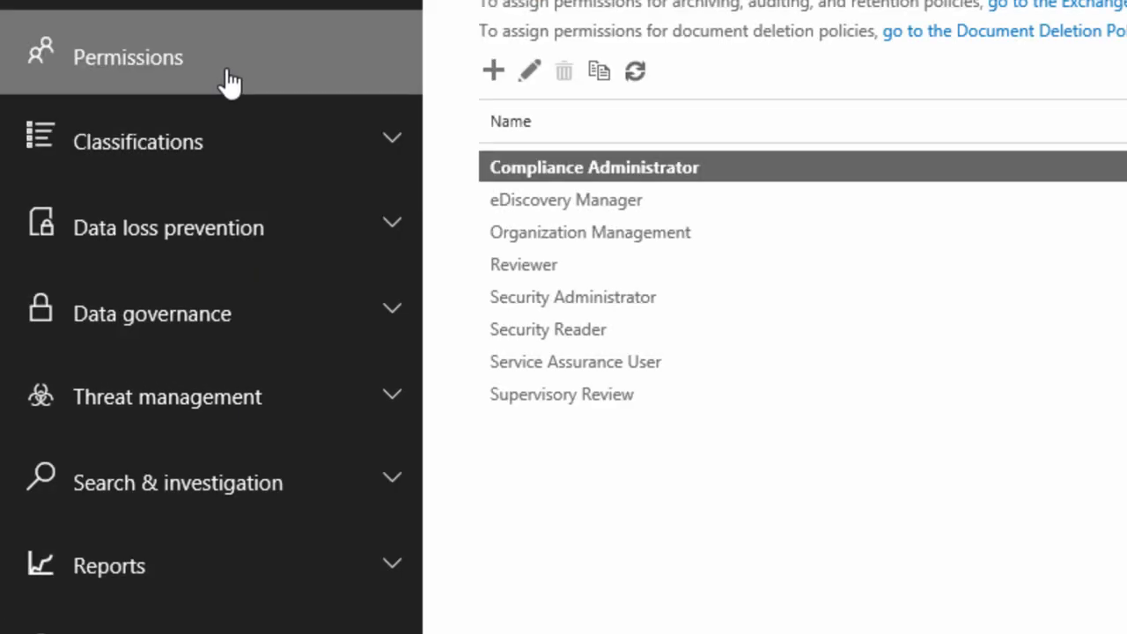
pyautogui.click(523, 202)
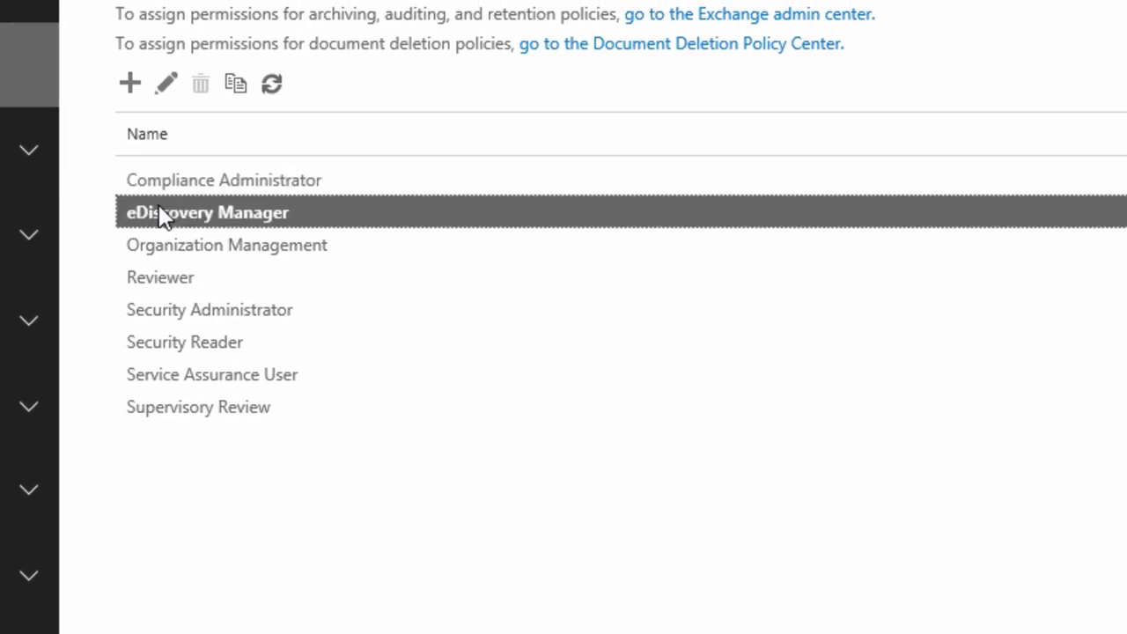
pyautogui.click(166, 85)
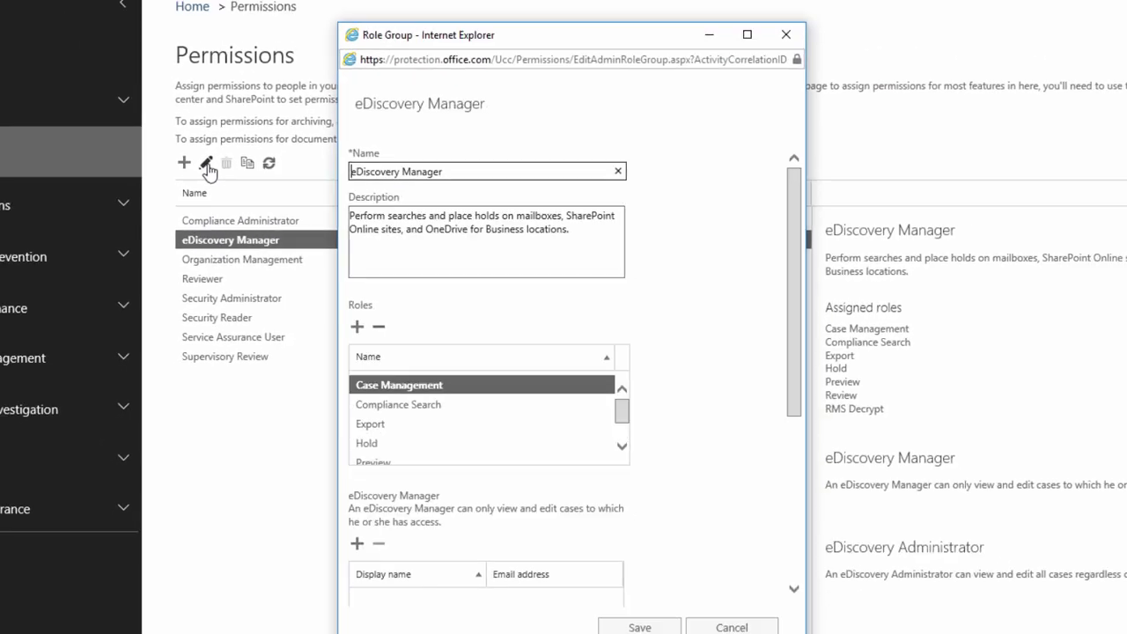
# Step: Add the administrator account as an eDiscovery Administrator member
pyautogui.scroll(-5, 533, 480)
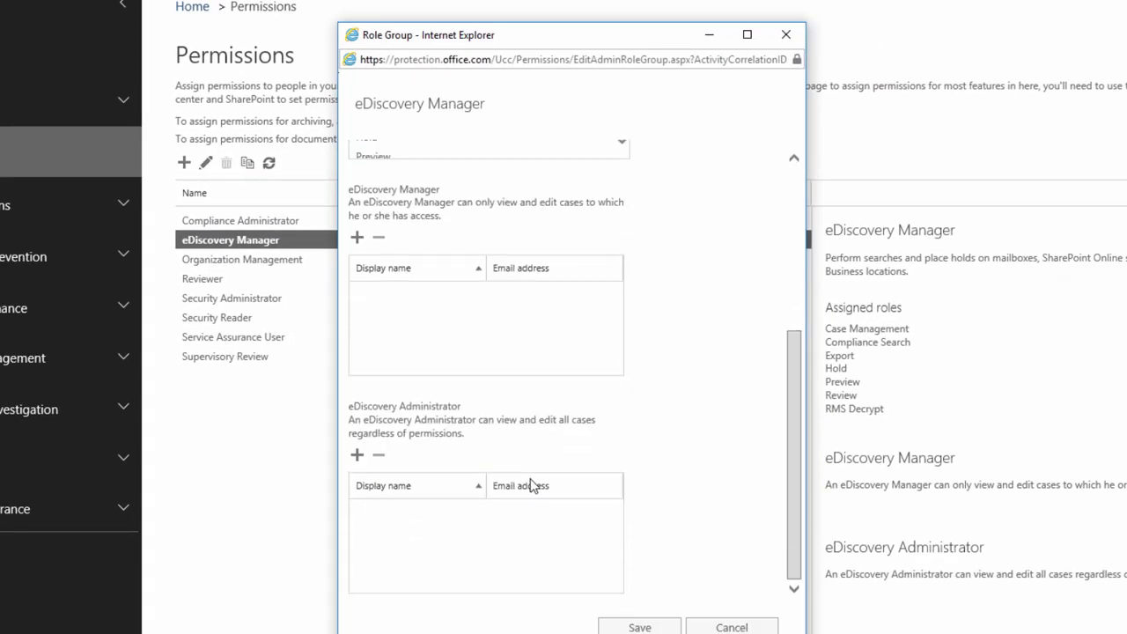
pyautogui.click(357, 454)
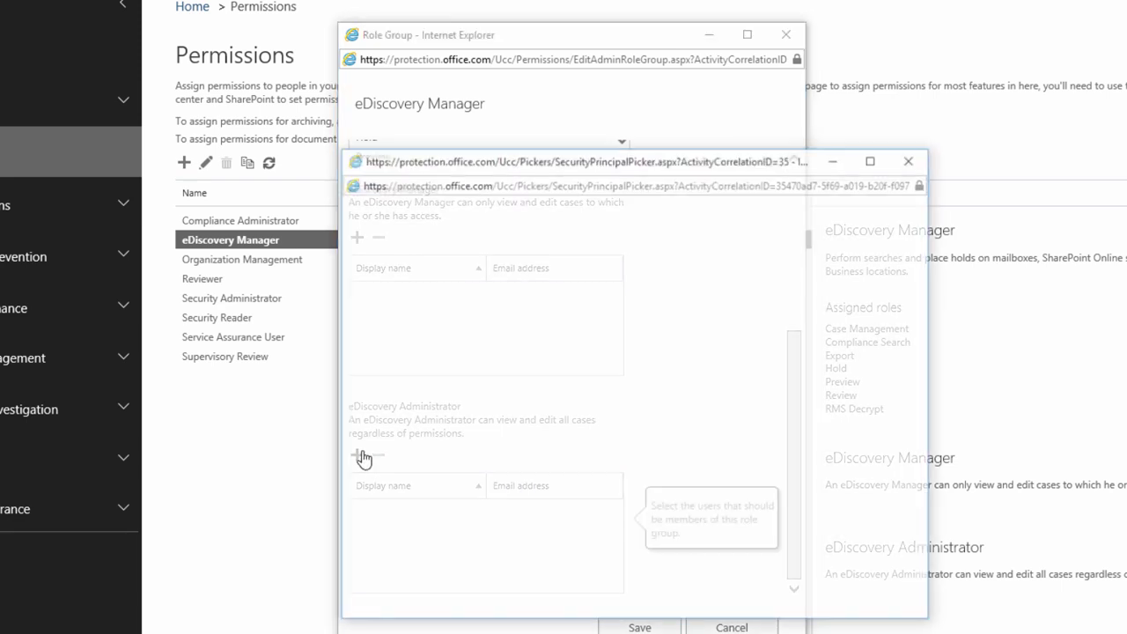
pyautogui.scroll(-5, 406, 459)
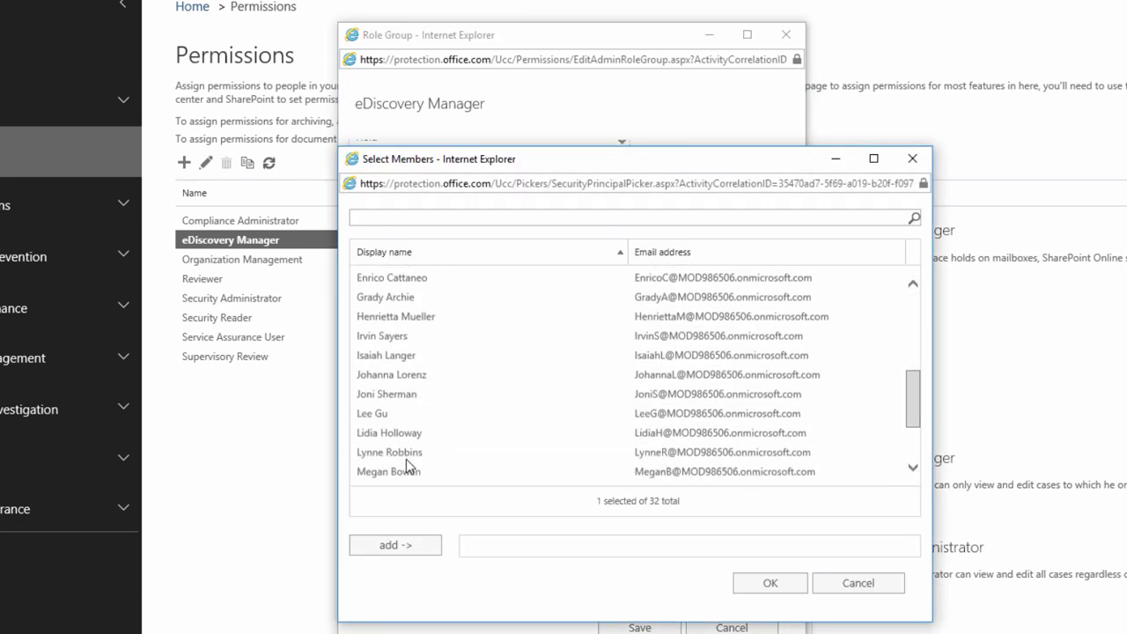
pyautogui.scroll(-3, 464, 467)
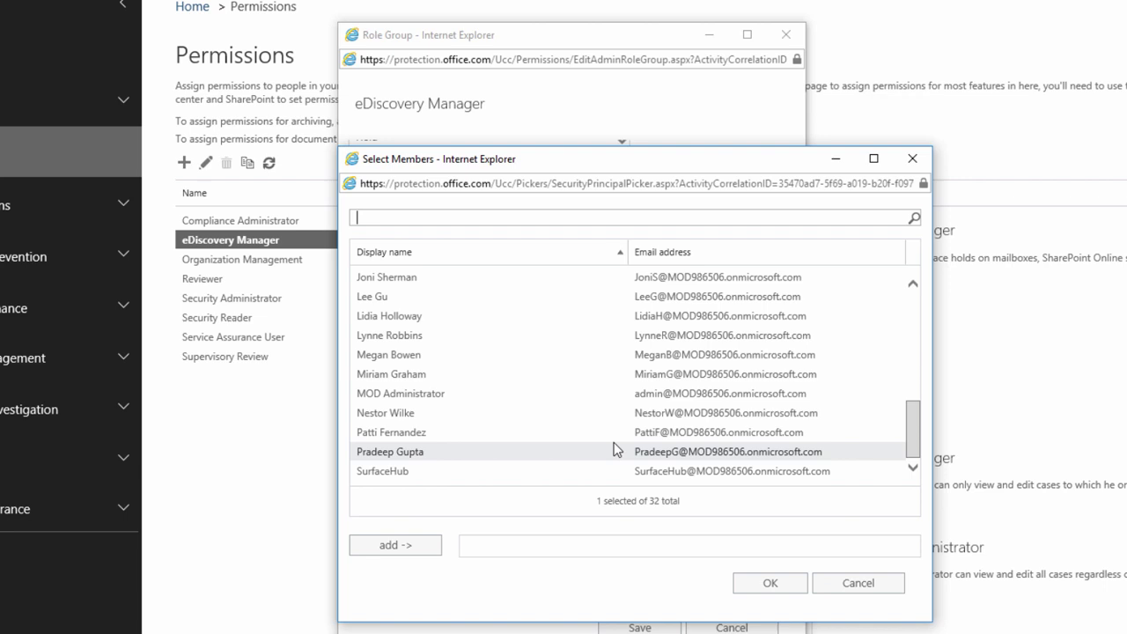
pyautogui.click(637, 395)
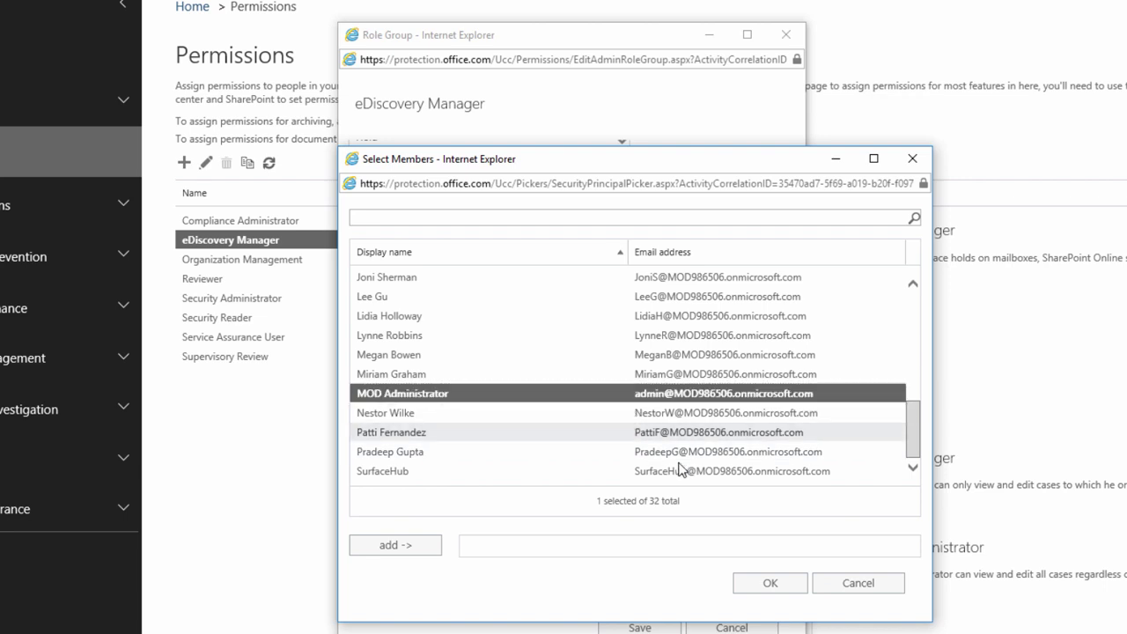
pyautogui.click(387, 547)
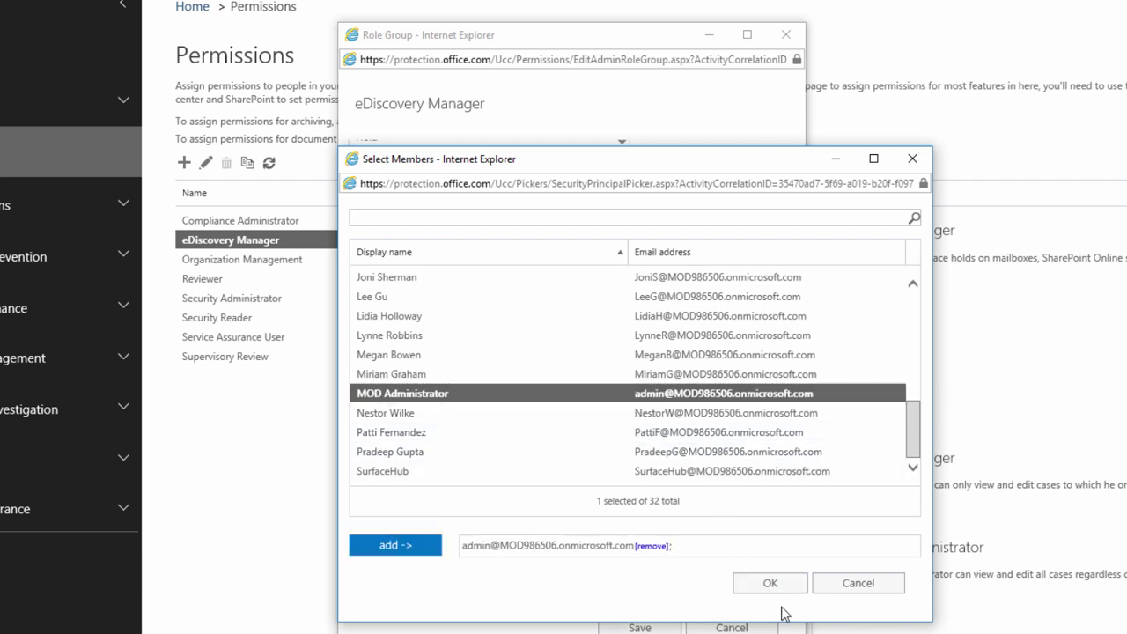
pyautogui.click(770, 585)
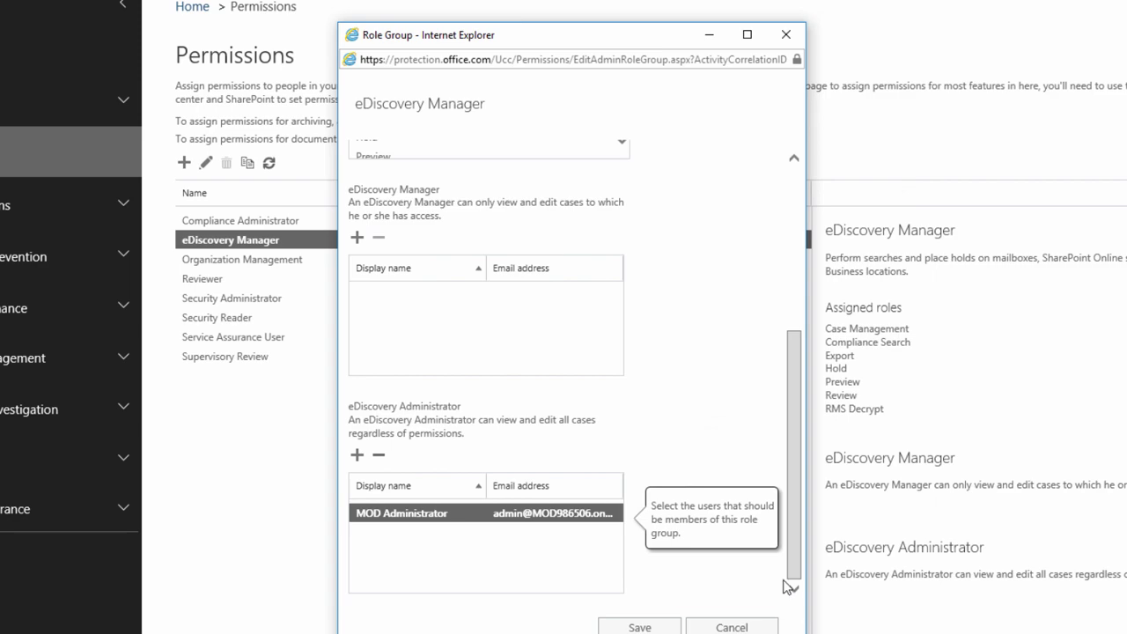
# Step: Save the eDiscovery Manager role group changes and go to Content search
pyautogui.click(650, 627)
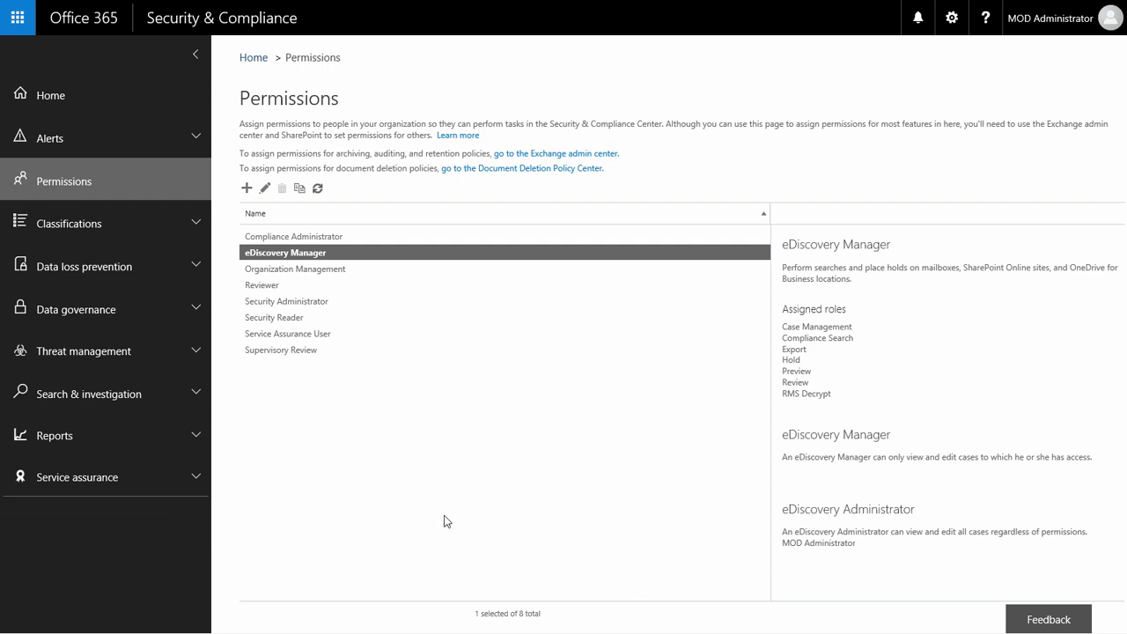
pyautogui.click(197, 398)
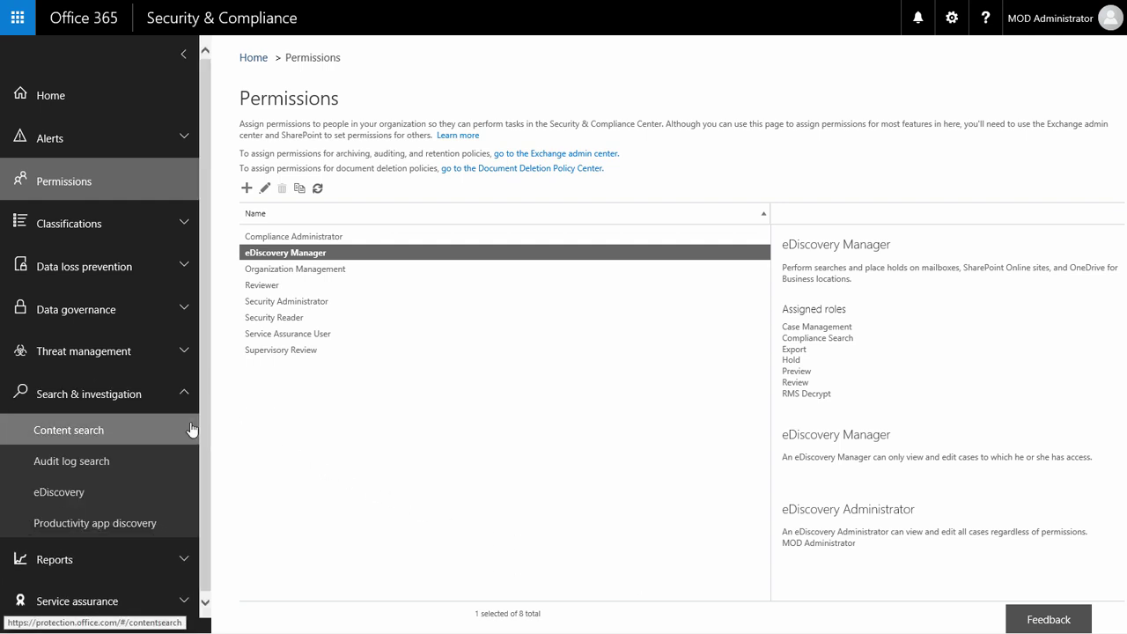
pyautogui.click(190, 429)
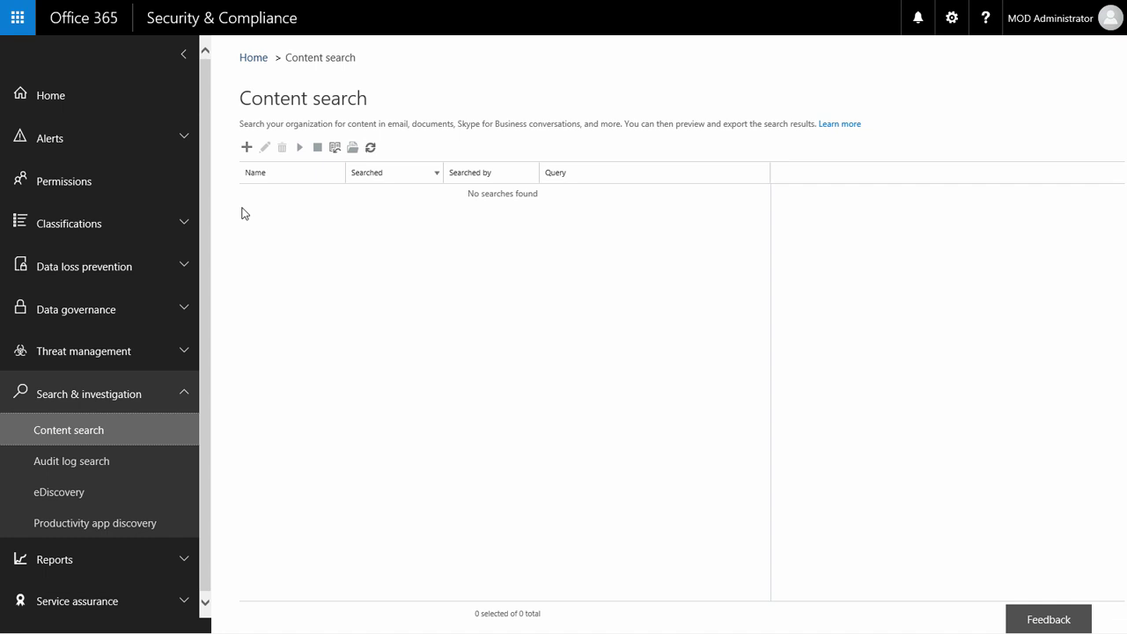
# Step: Create a new content search named 'Full scan' that searches all mailboxes
pyautogui.click(247, 148)
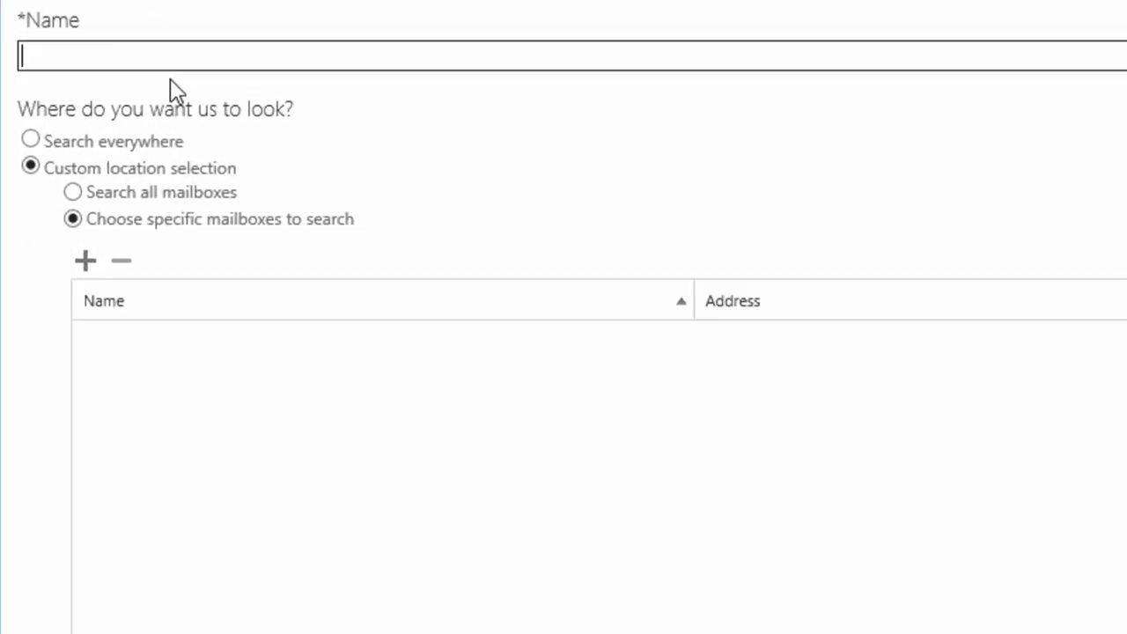
pyautogui.write('Full scan')
pyautogui.click(72, 192)
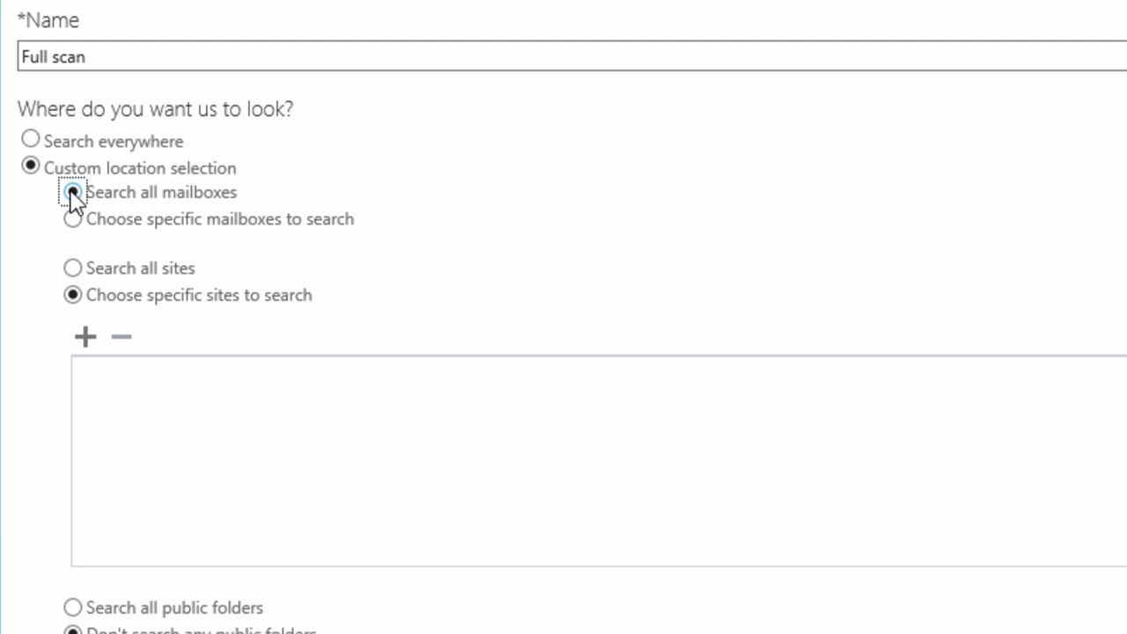
pyautogui.scroll(-3, 73, 196)
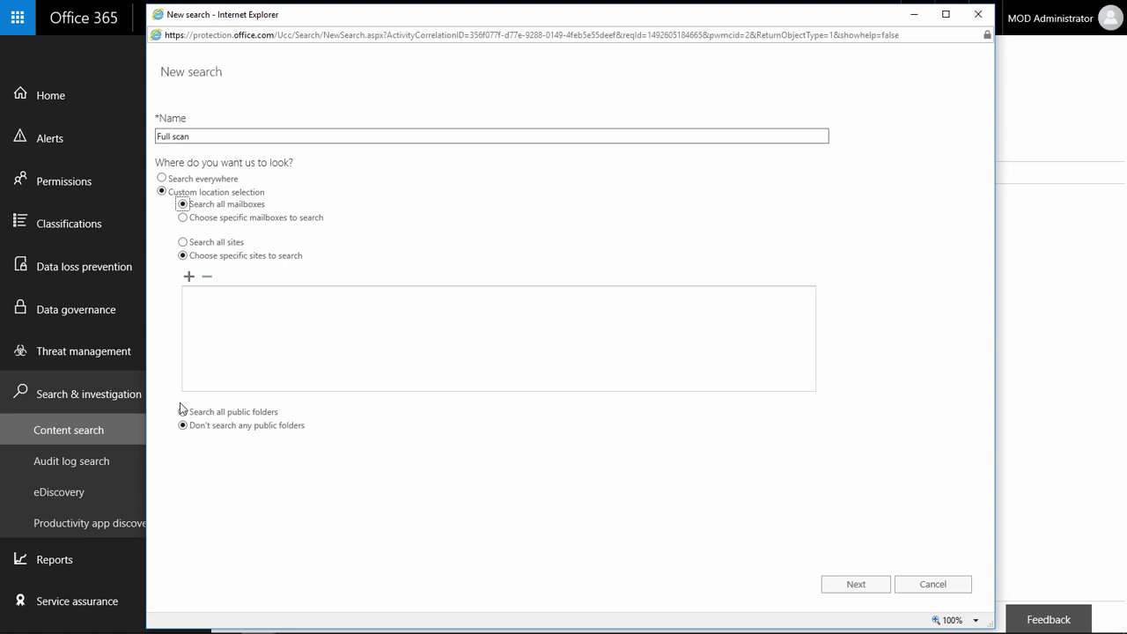
# Step: Add a Date condition matching items after 2017-01-01
pyautogui.click(841, 585)
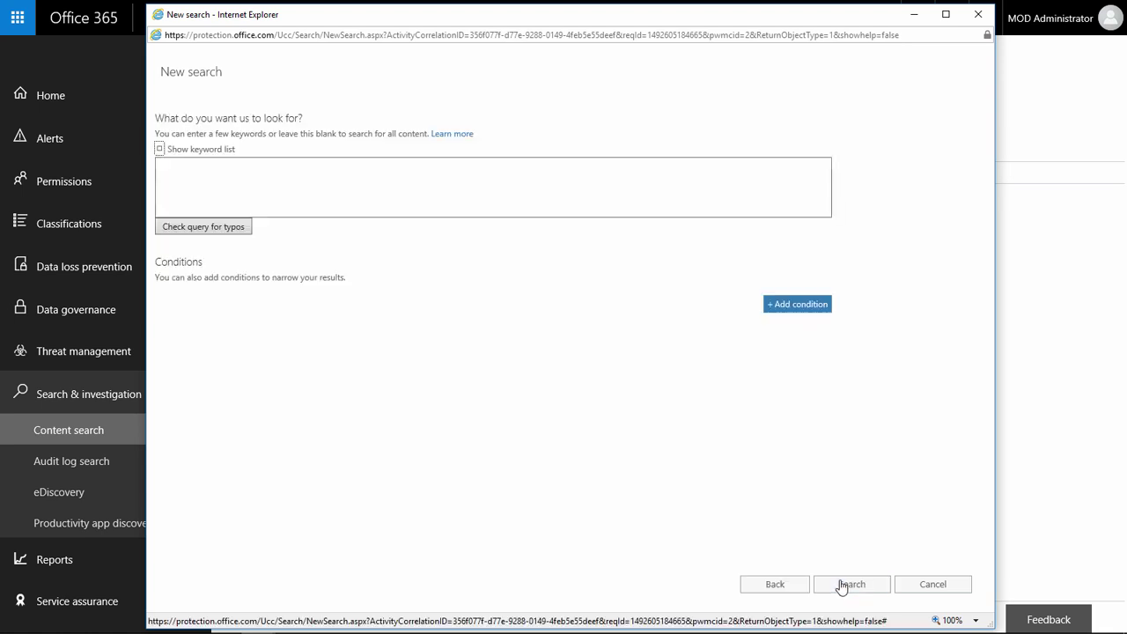
pyautogui.click(769, 305)
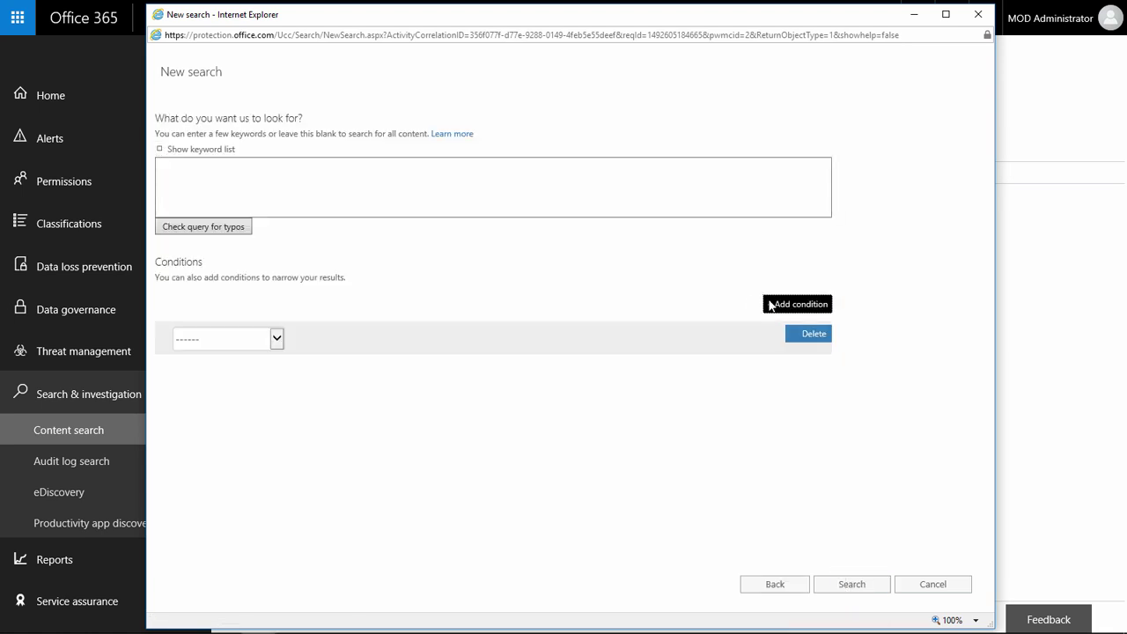
pyautogui.click(278, 339)
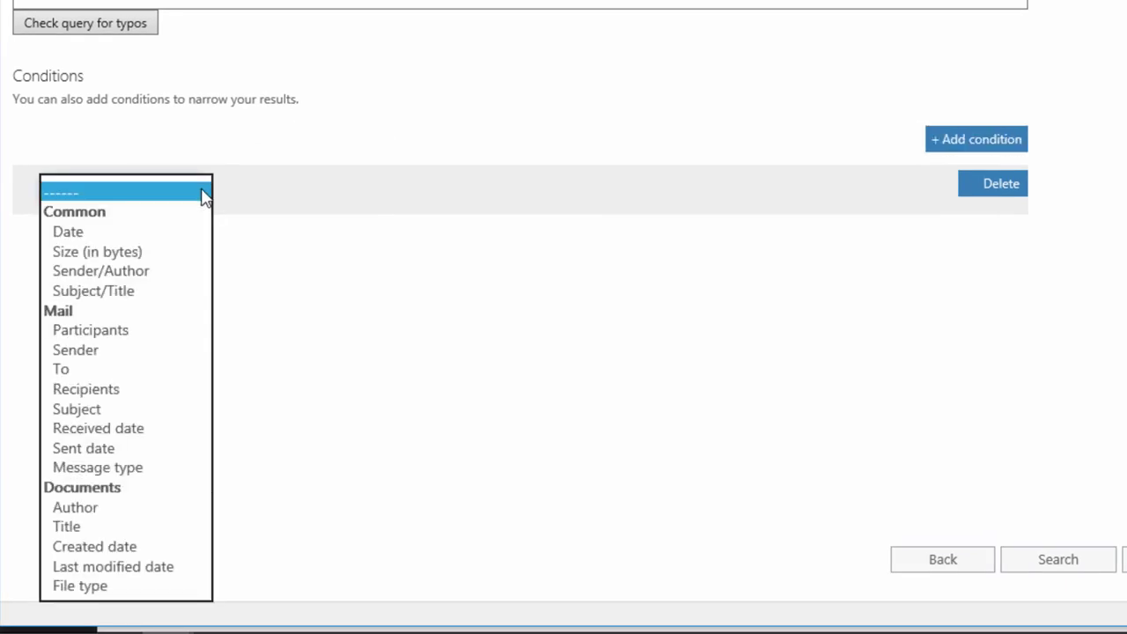
pyautogui.click(140, 234)
pyautogui.click(297, 198)
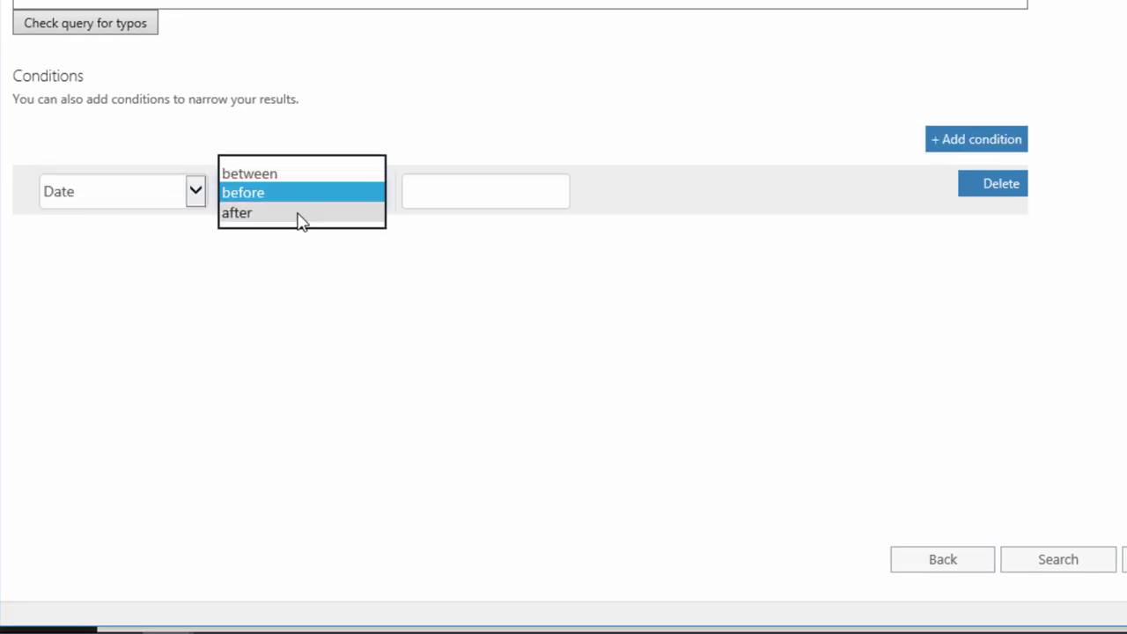
pyautogui.click(297, 215)
pyautogui.click(446, 193)
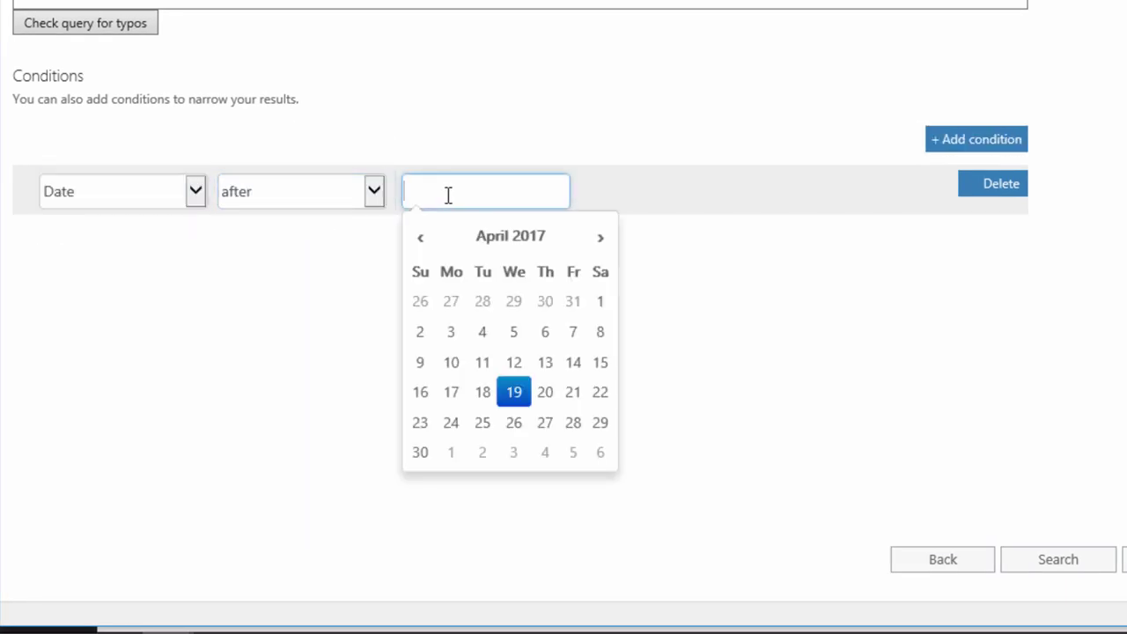
pyautogui.click(419, 237)
pyautogui.click(419, 237)
pyautogui.click(420, 237)
pyautogui.click(420, 331)
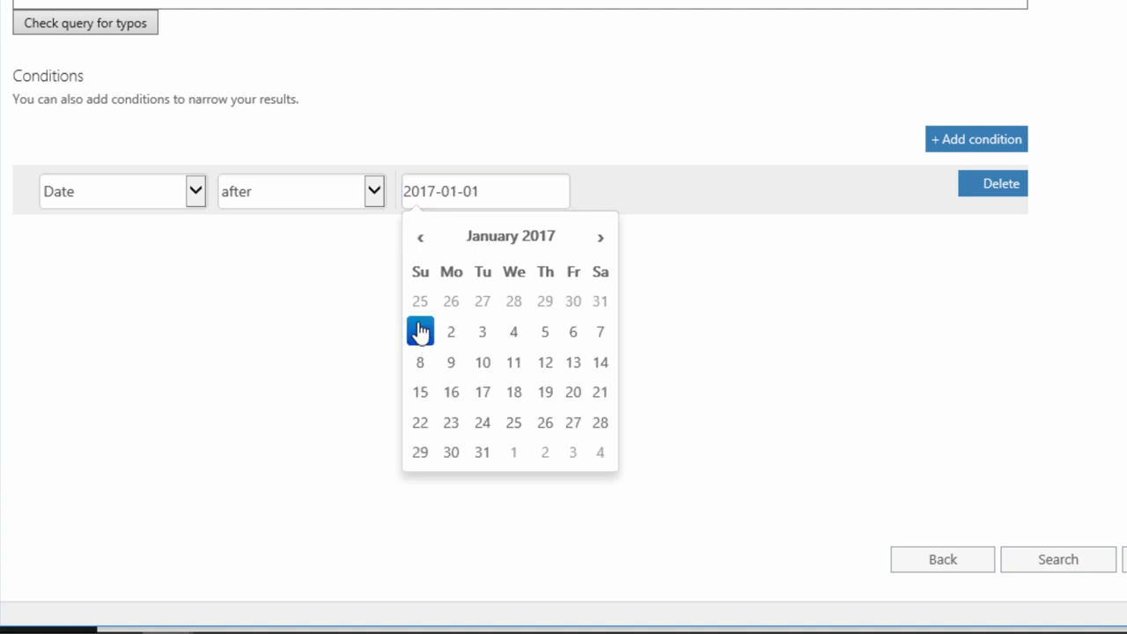
# Step: Add a Size condition matching items smaller than 10000 bytes
pyautogui.click(961, 142)
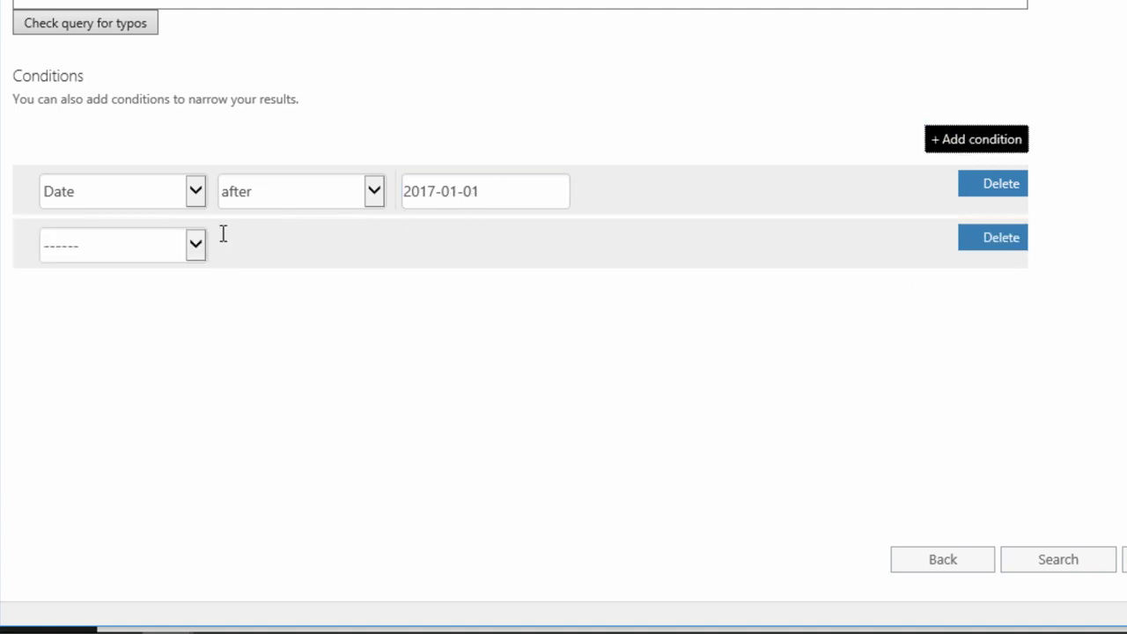
pyautogui.click(197, 248)
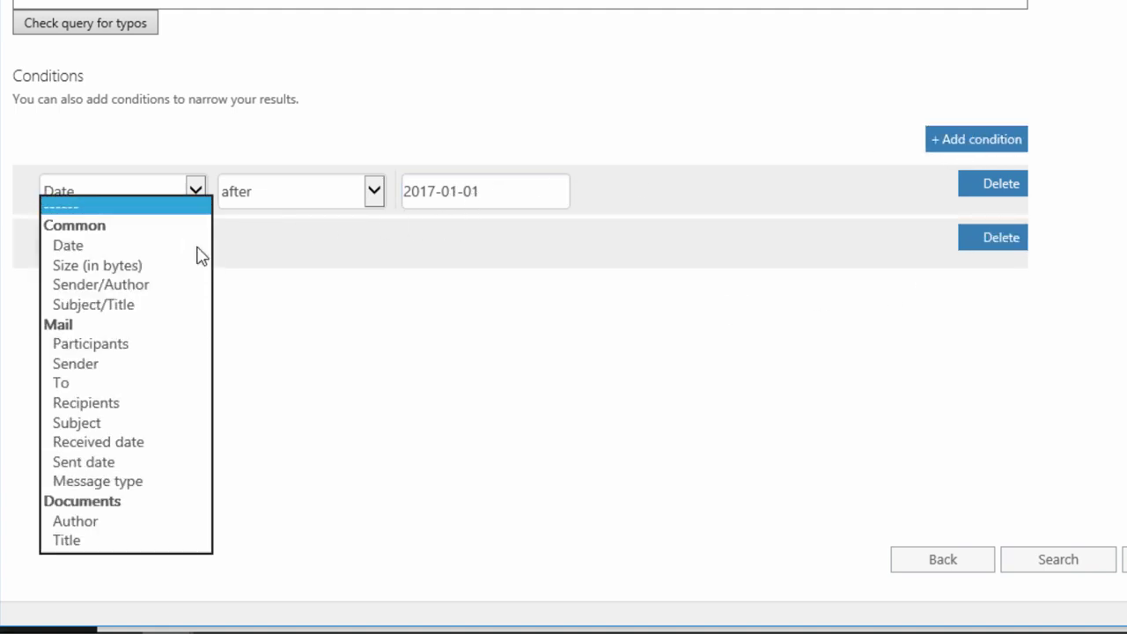
pyautogui.click(132, 265)
pyautogui.click(345, 255)
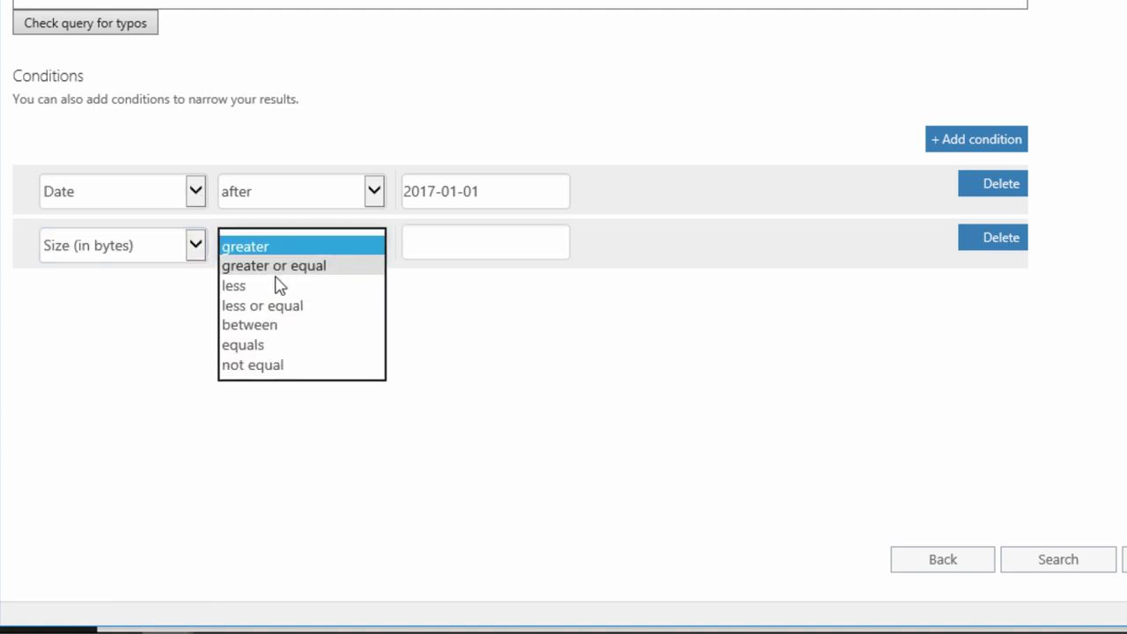
pyautogui.click(264, 287)
pyautogui.click(423, 242)
pyautogui.write('10000')
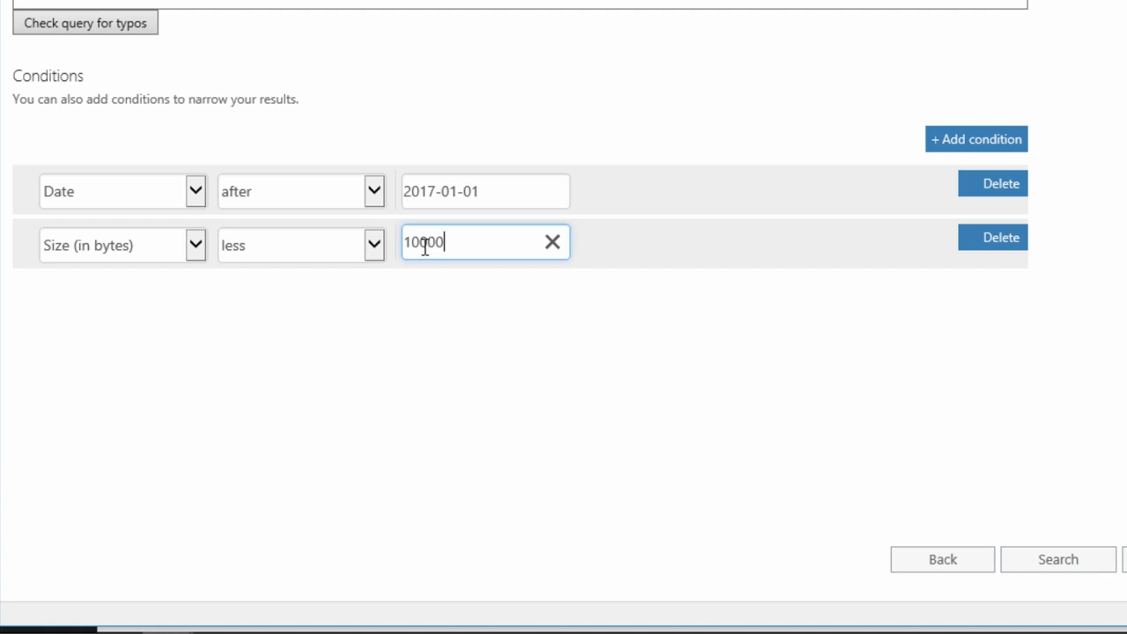
# Step: Remove both the size and date conditions and run the search unfiltered
pyautogui.click(964, 243)
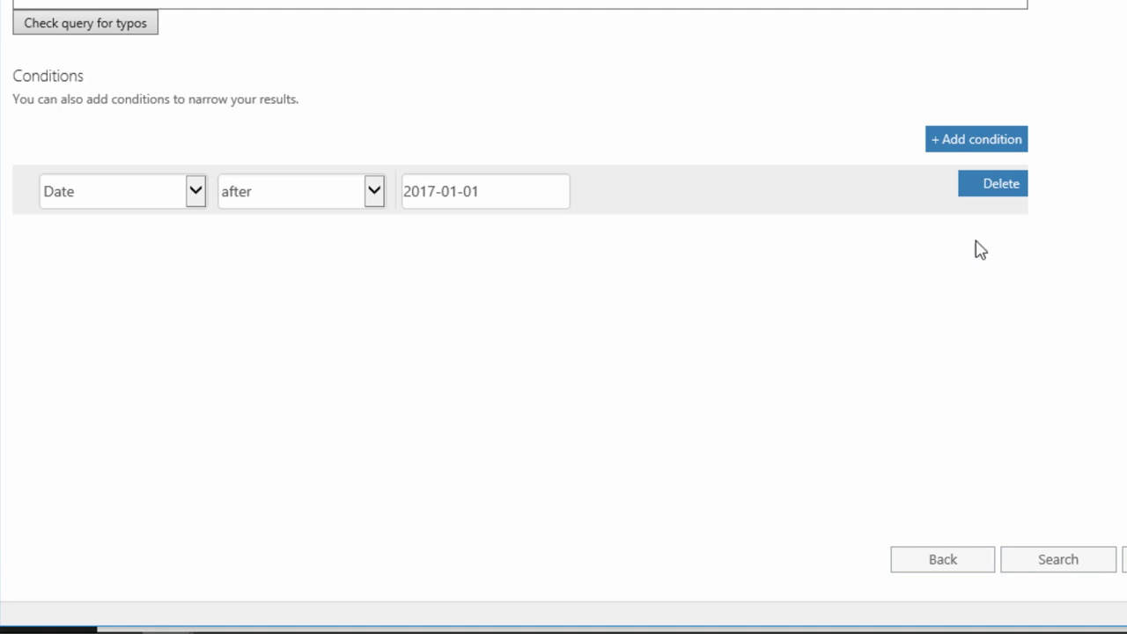
pyautogui.click(989, 190)
pyautogui.click(1010, 571)
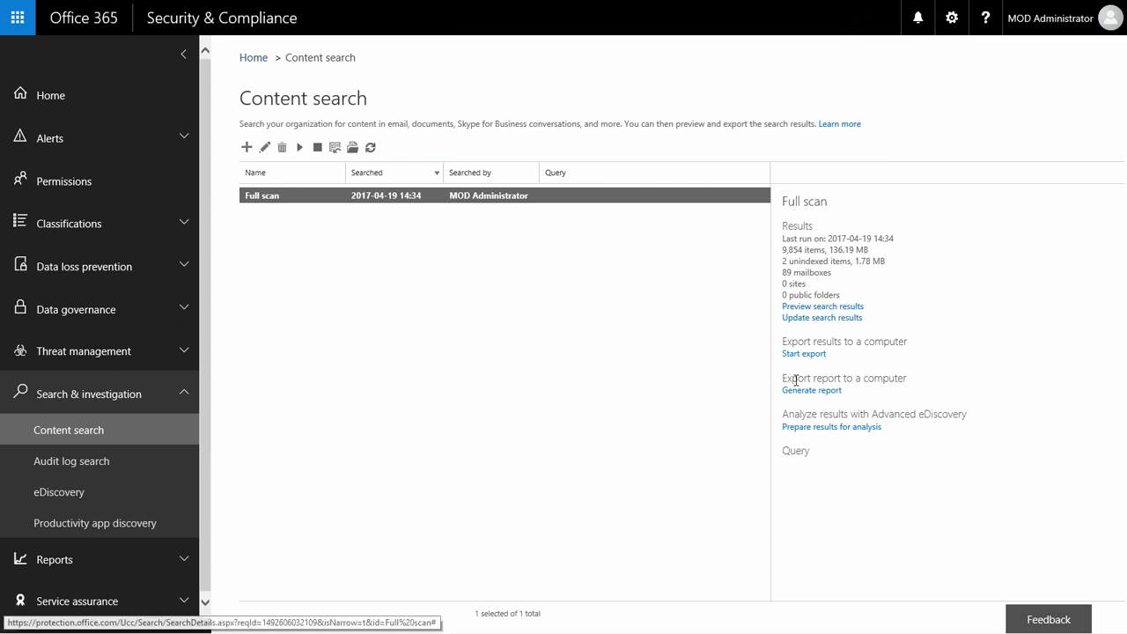
# Step: Export the Full scan results as one PST file for each mailbox
pyautogui.click(717, 368)
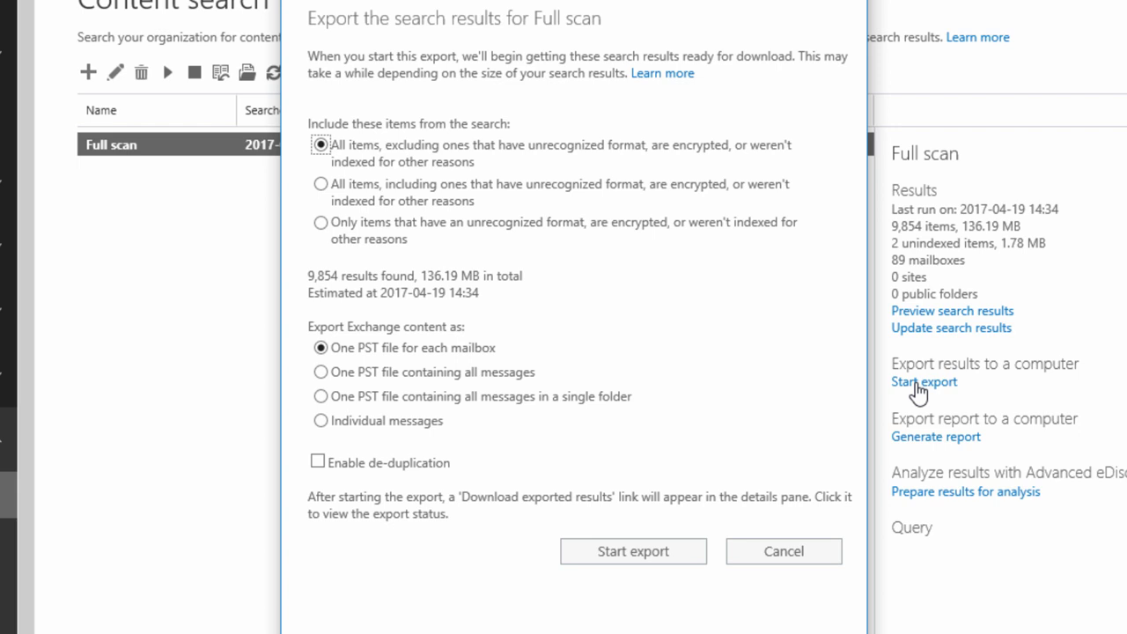
pyautogui.click(647, 552)
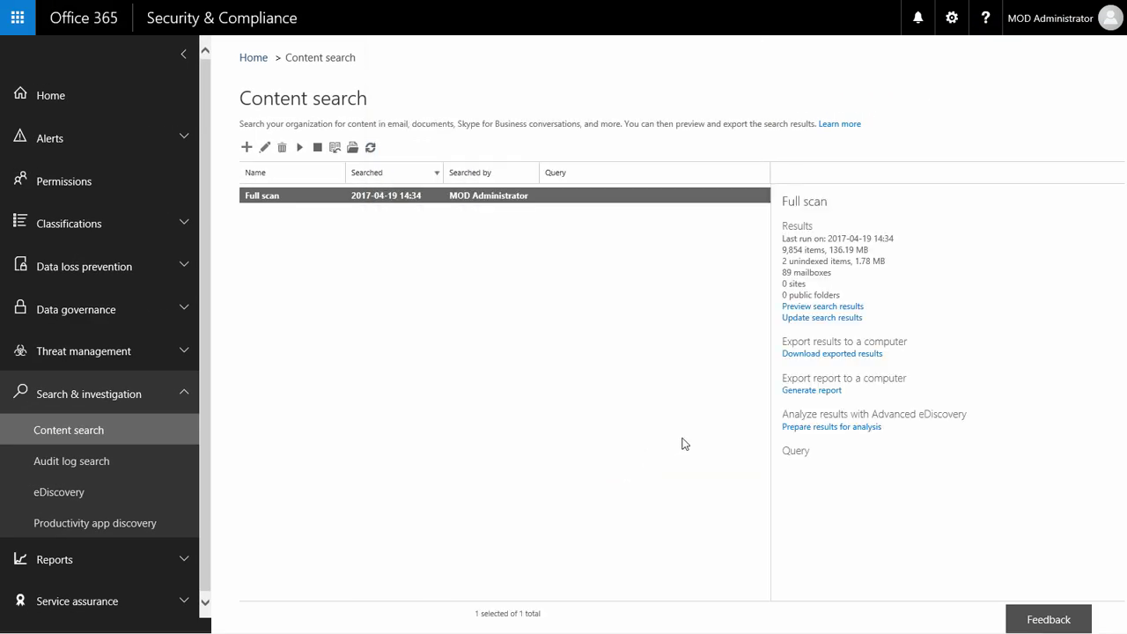
# Step: Copy the export key from the Full scan download details to the clipboard
pyautogui.click(805, 354)
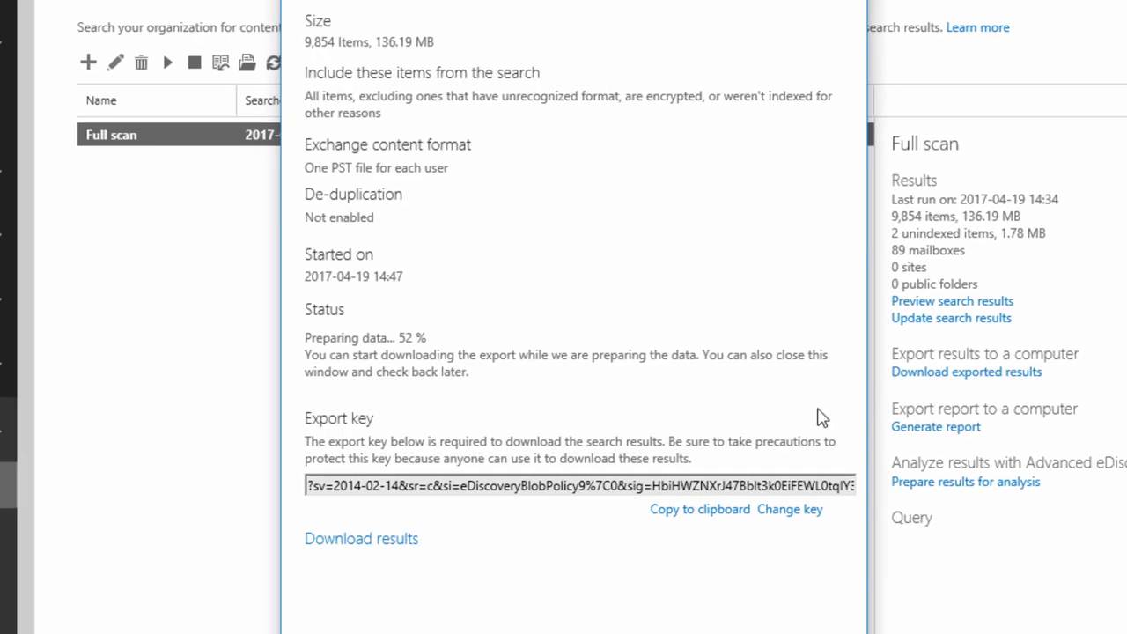
pyautogui.click(685, 486)
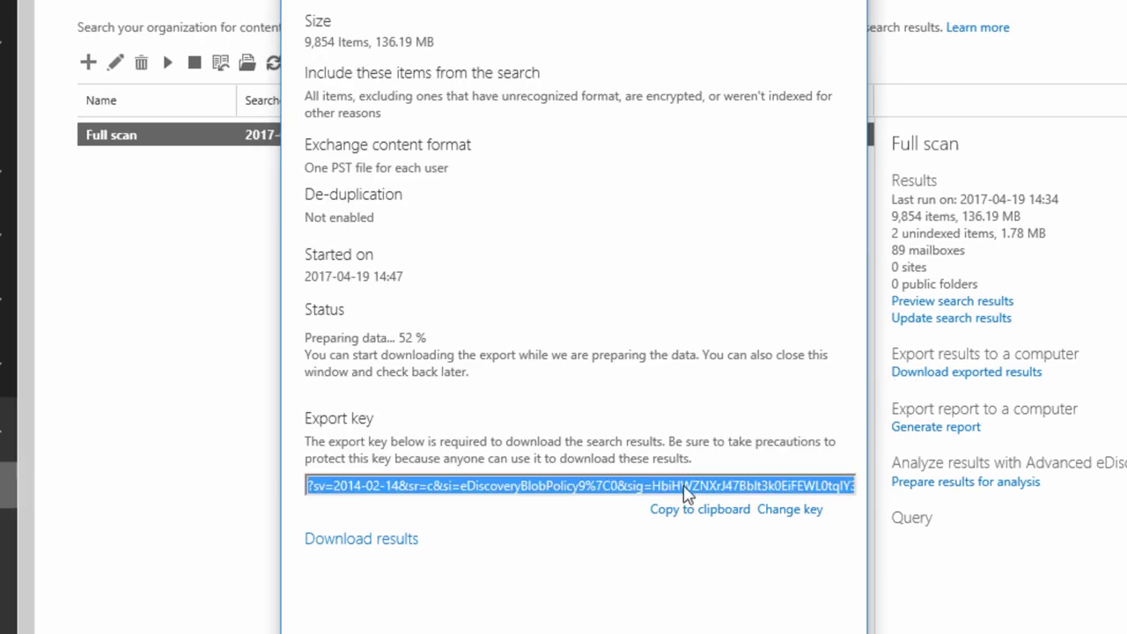
pyautogui.click(691, 517)
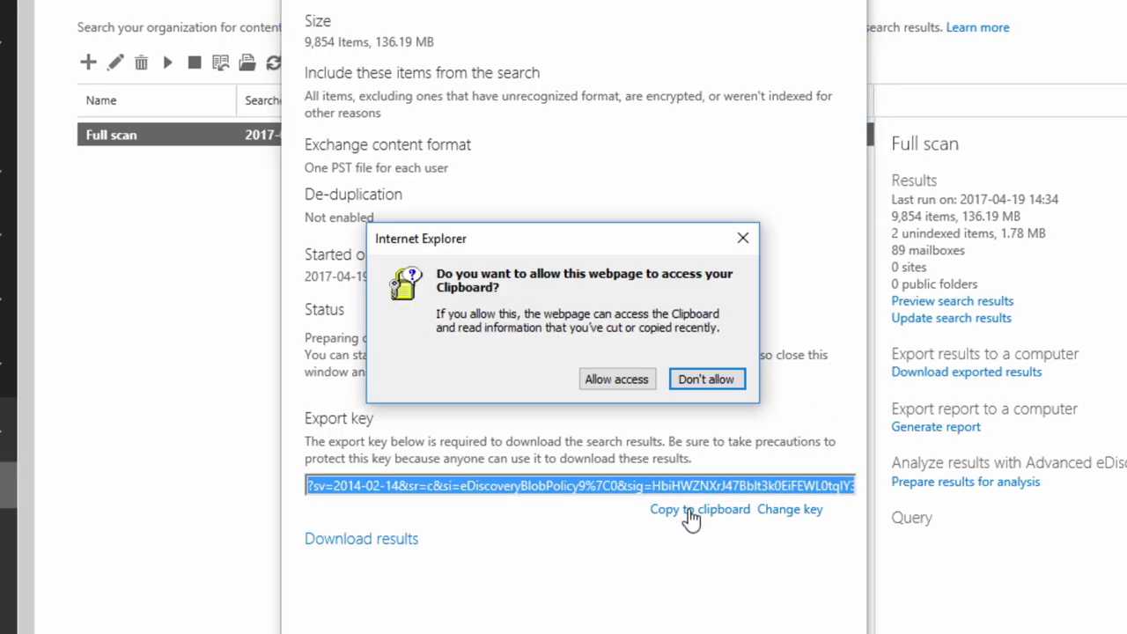
pyautogui.click(640, 387)
# Step: Download the export with the pasted key into the Downloads folder using the Export Tool
pyautogui.click(356, 539)
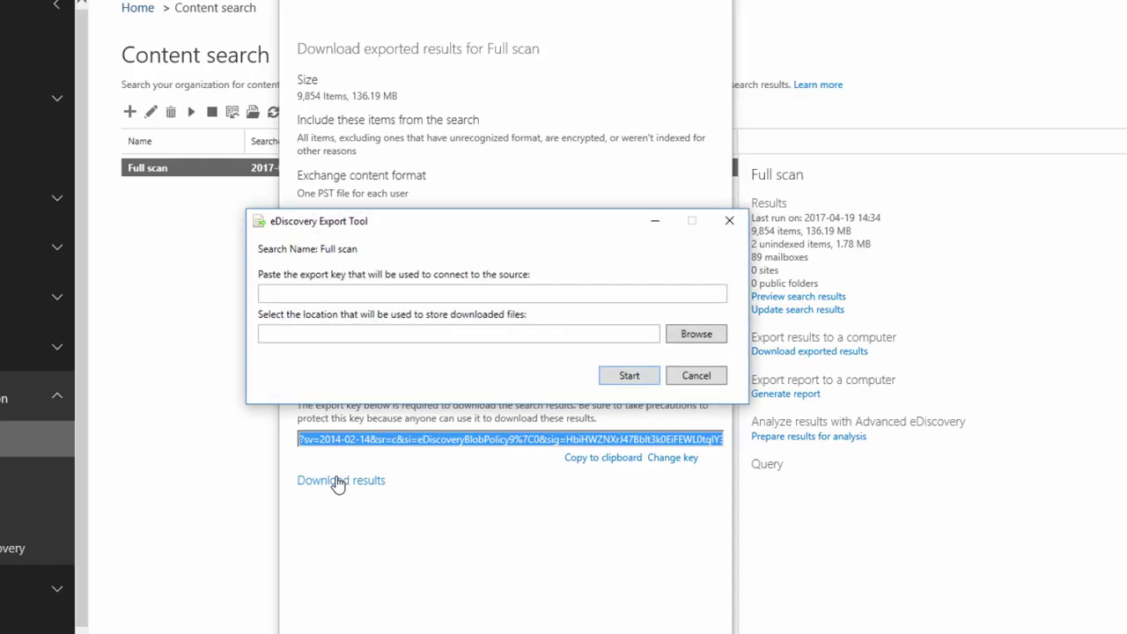
pyautogui.click(406, 296)
pyautogui.hotkey('ctrl', 'v')
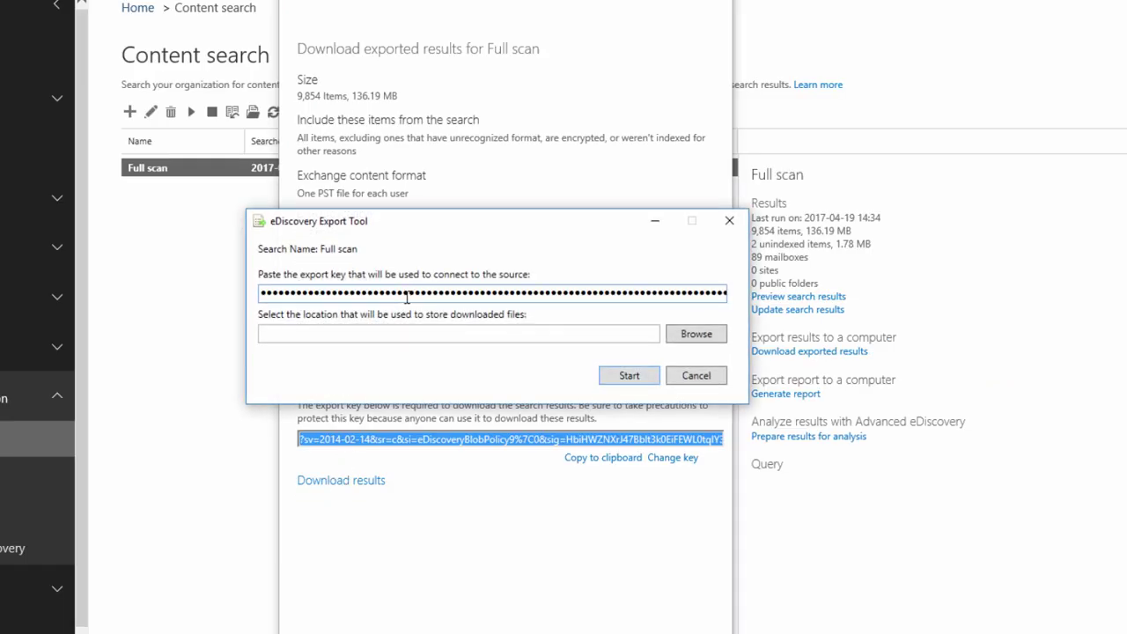
pyautogui.click(688, 342)
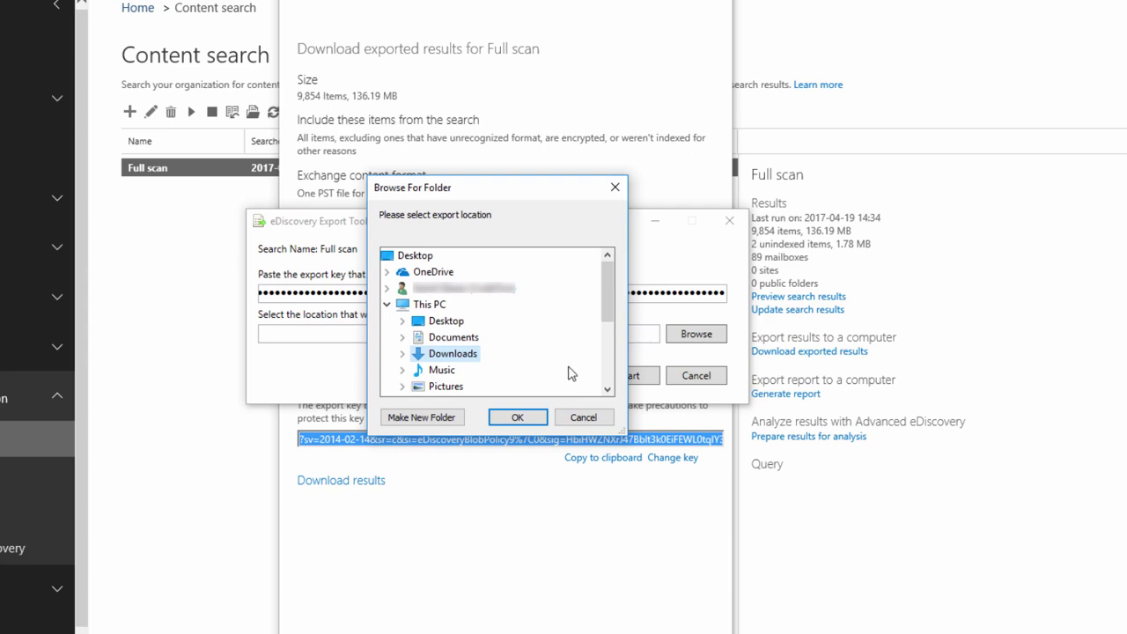
pyautogui.click(521, 417)
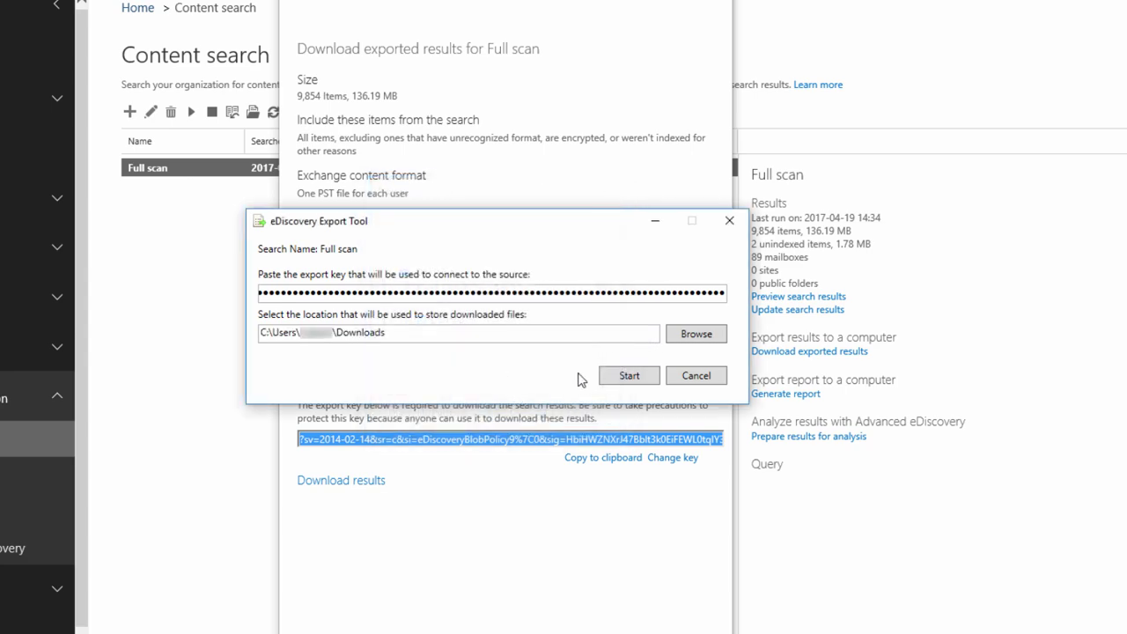
pyautogui.click(640, 371)
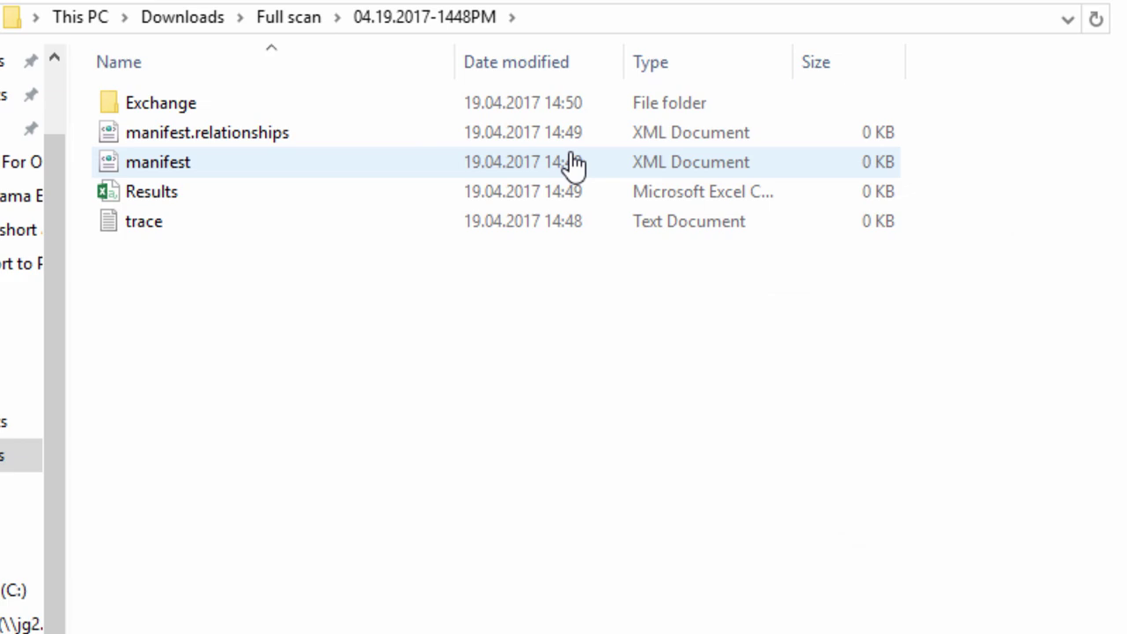
# Step: Open the Exchange folder and scroll through the per-mailbox PST files
pyautogui.doubleClick(165, 108)
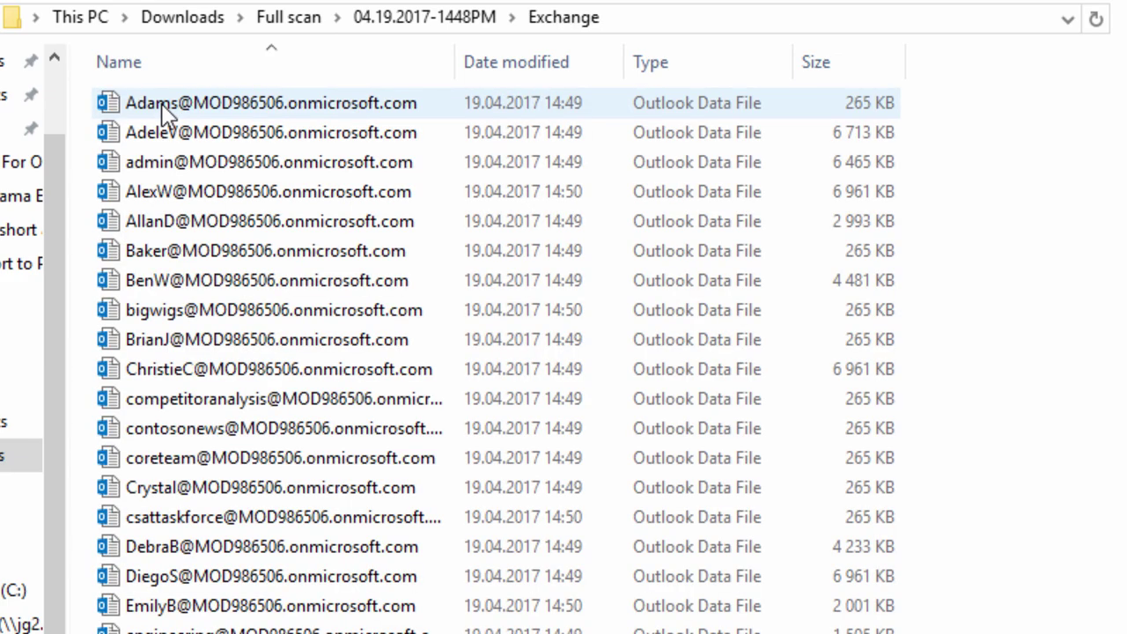
pyautogui.scroll(-14, 165, 108)
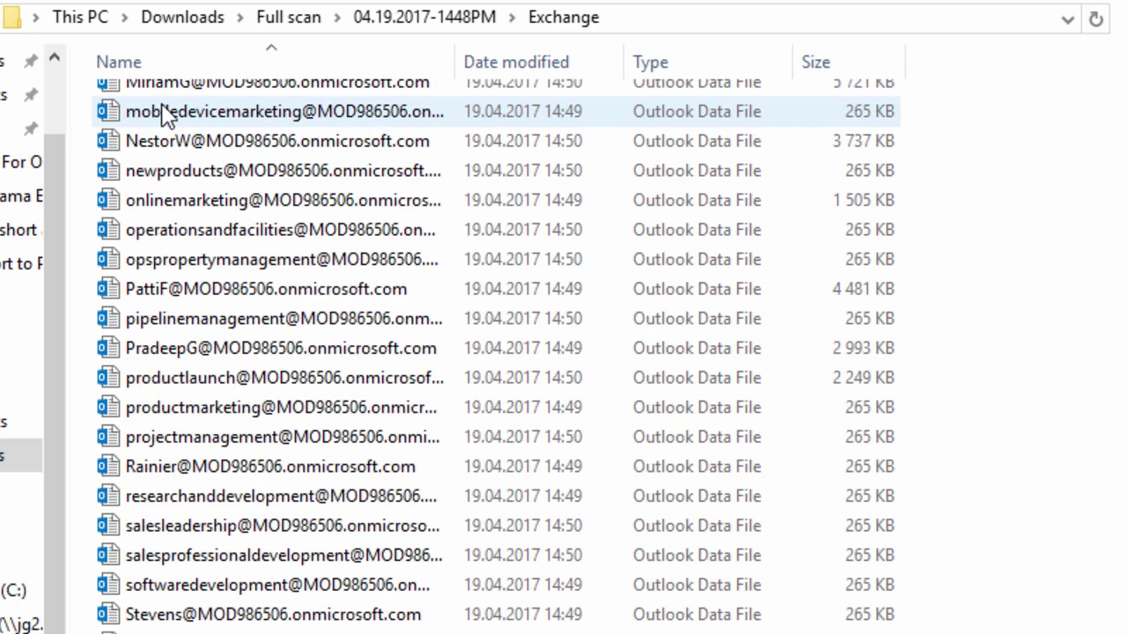